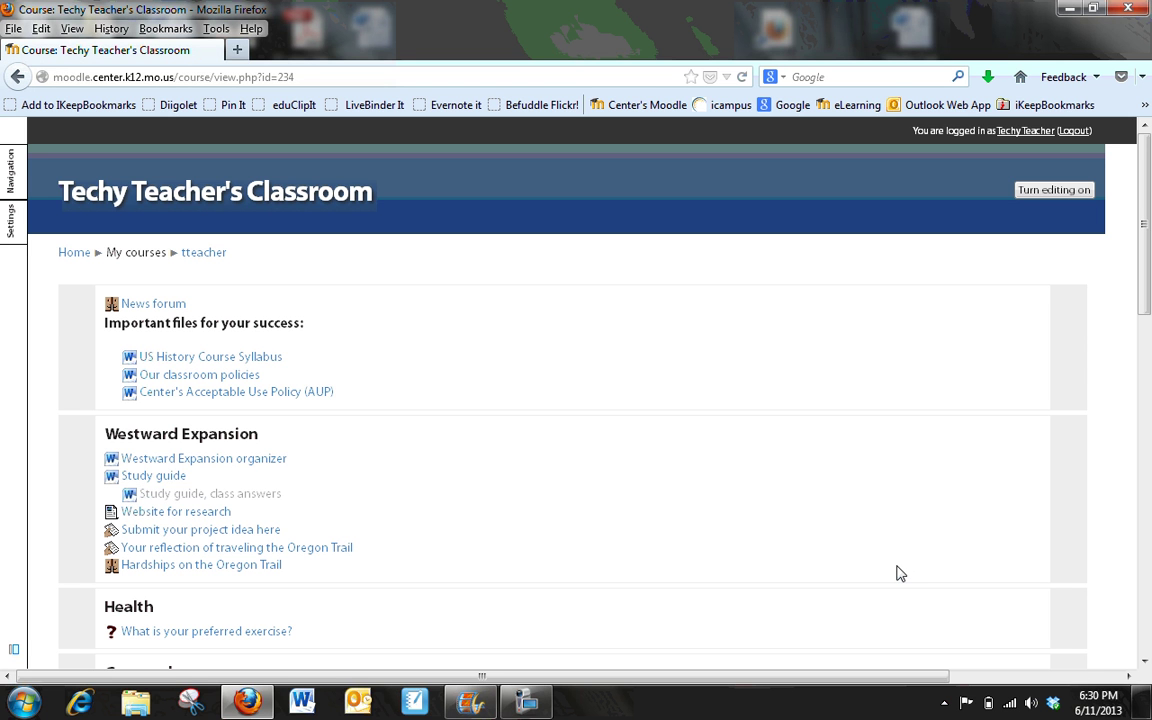
Turn on course editing and start adding a Questionnaire activity to the Health section.
left_click(1029, 196)
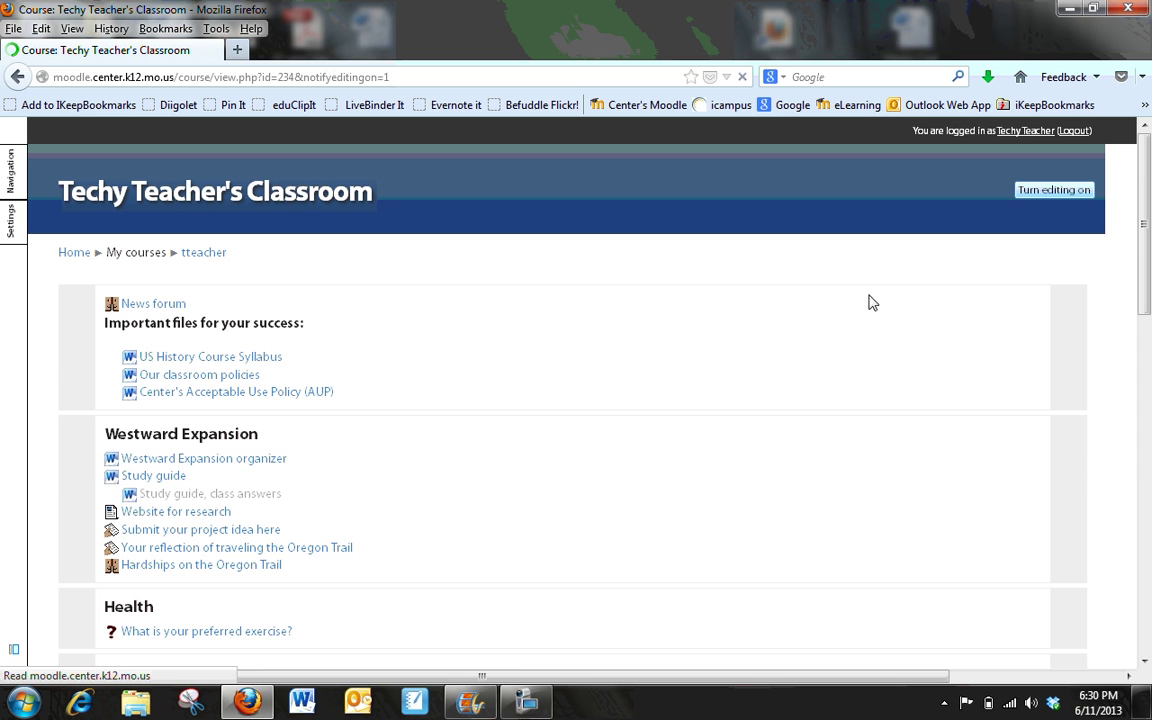
scroll(692, 500, "down", 4)
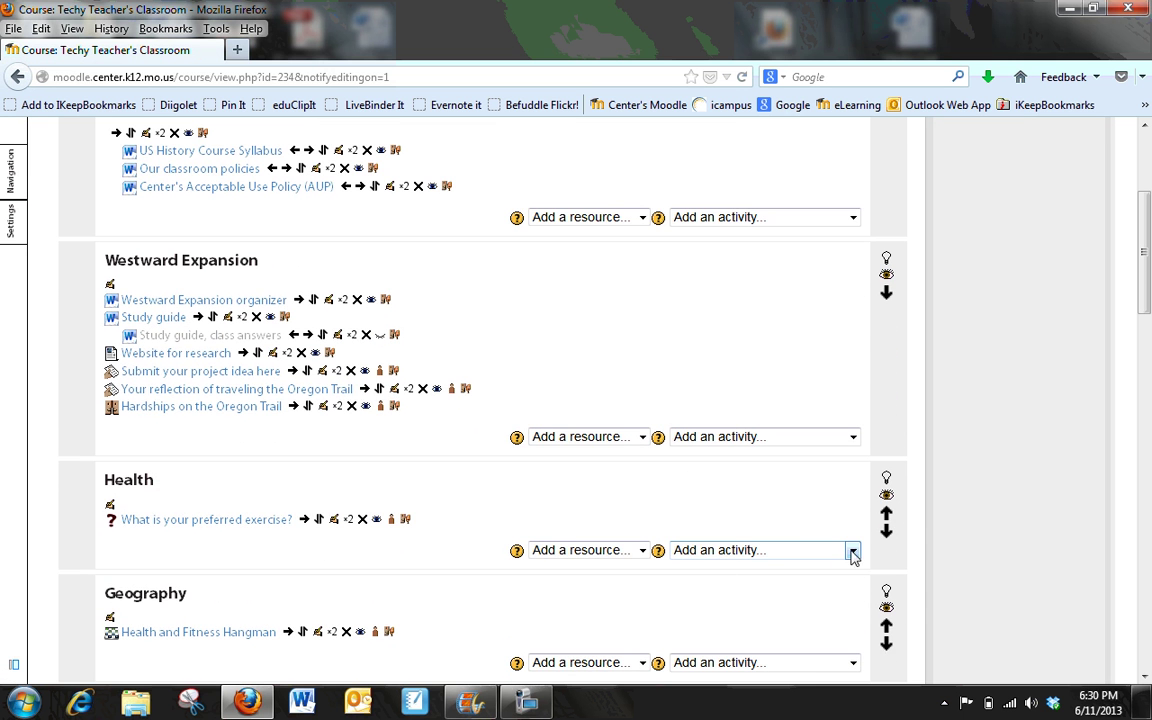
left_click(853, 550)
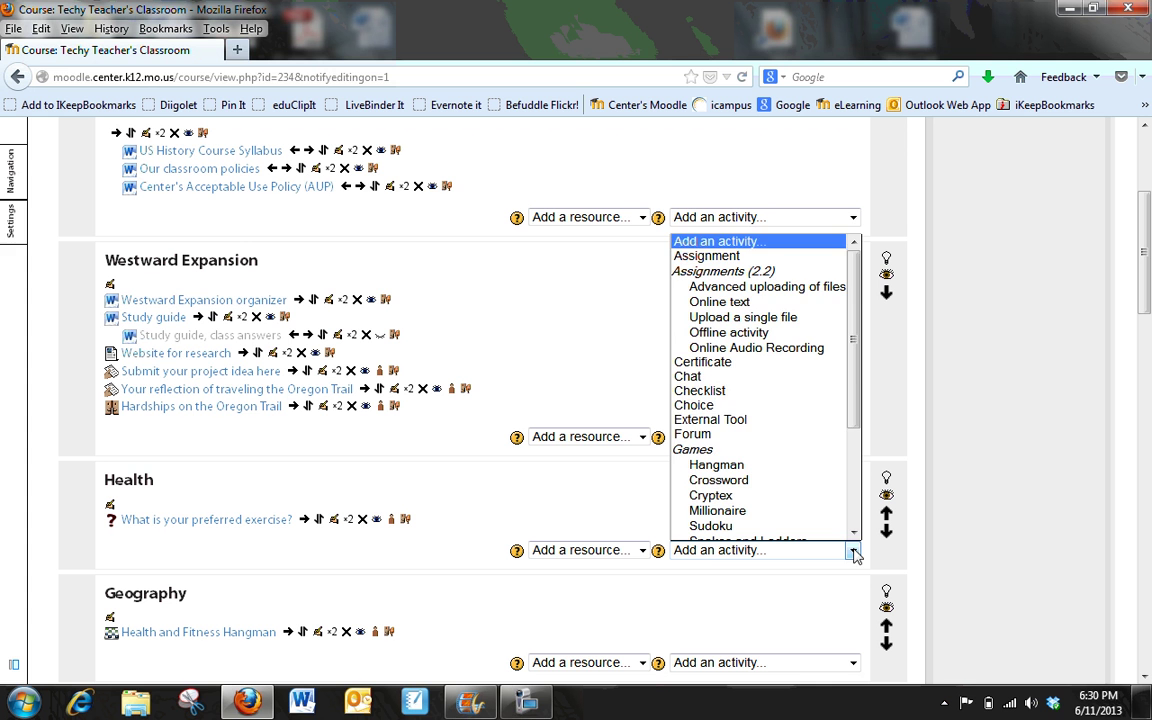
scroll(857, 457, "down", 3)
scroll(857, 457, "down", 1)
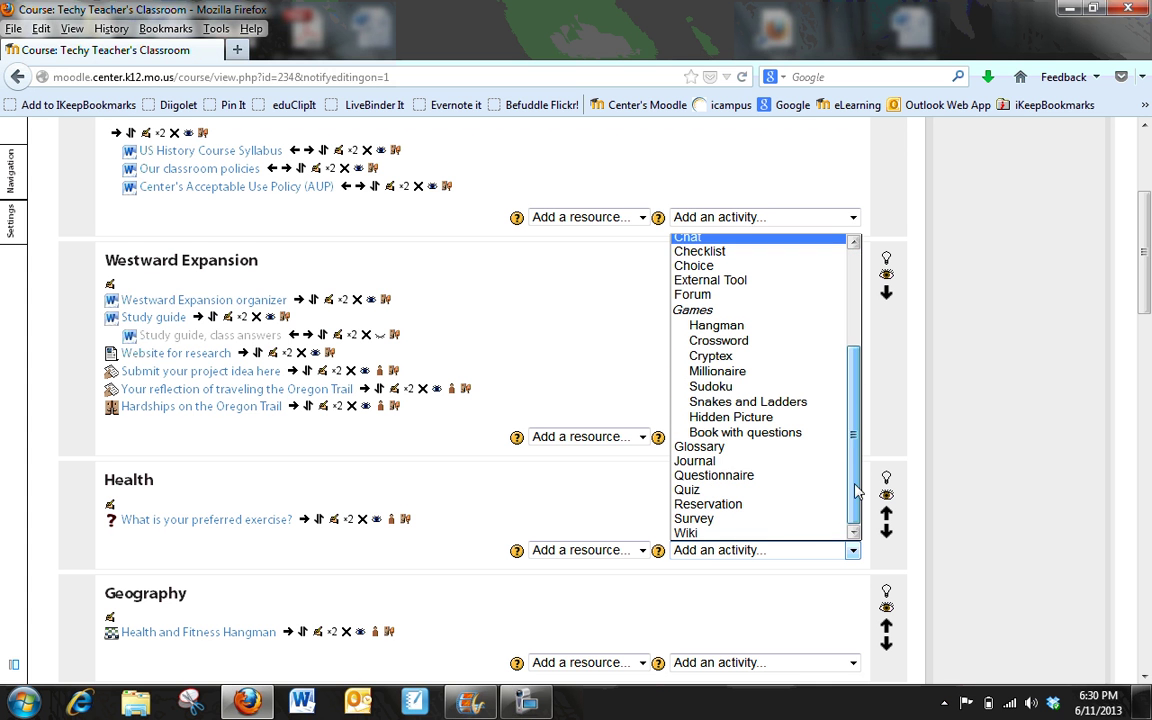
left_click(824, 477)
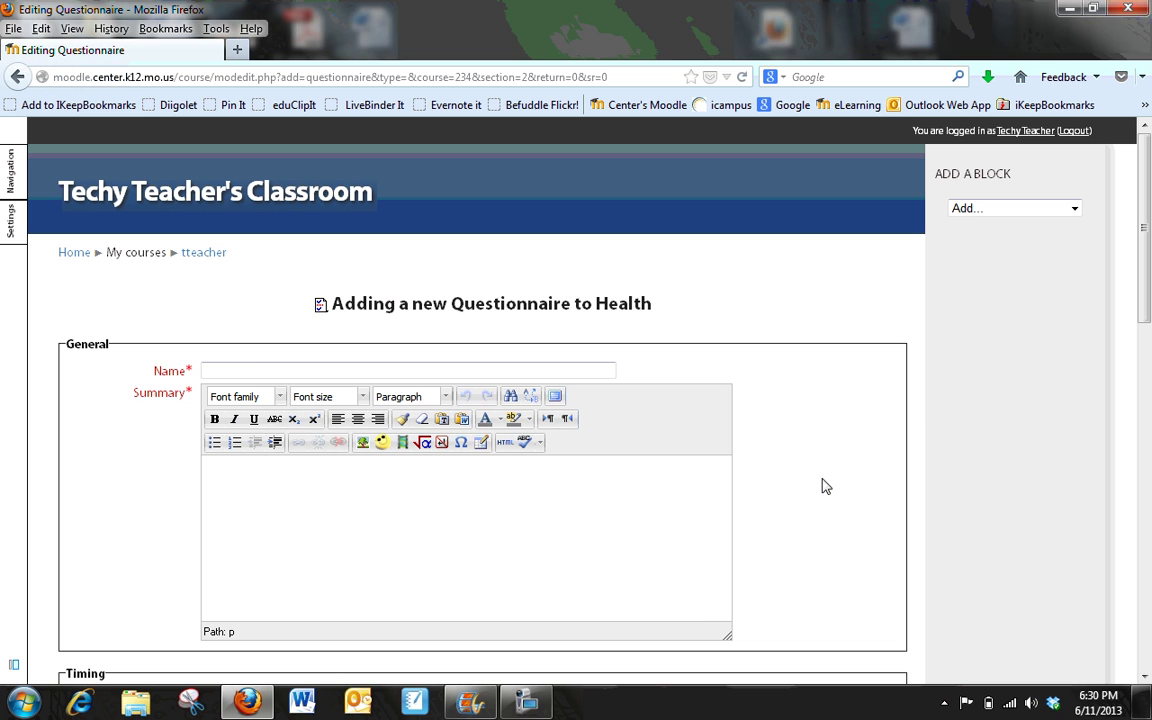
Name the questionnaire 'Learning inventory' with a summary asking students how they best learn.
left_click(527, 700)
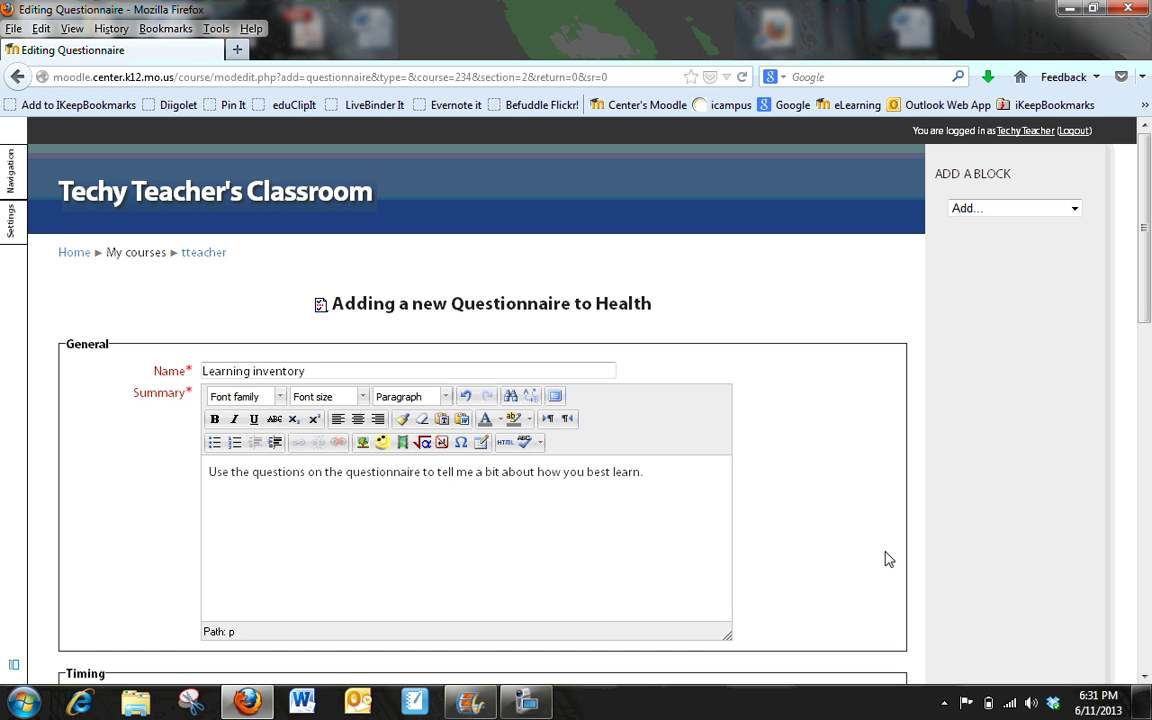
Set Type to respond once, Respondent Type fullname, view ALL responses After answering, Save/Resume Yes.
scroll(885, 560, "down", 10)
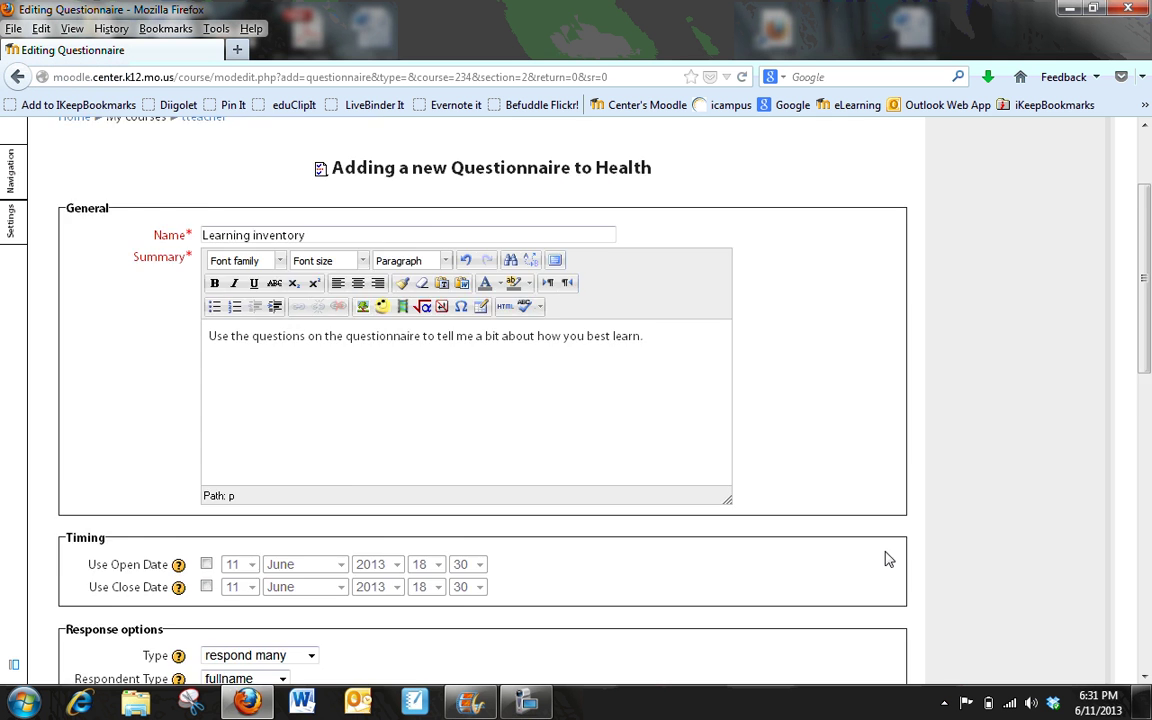
scroll(885, 560, "down", 1)
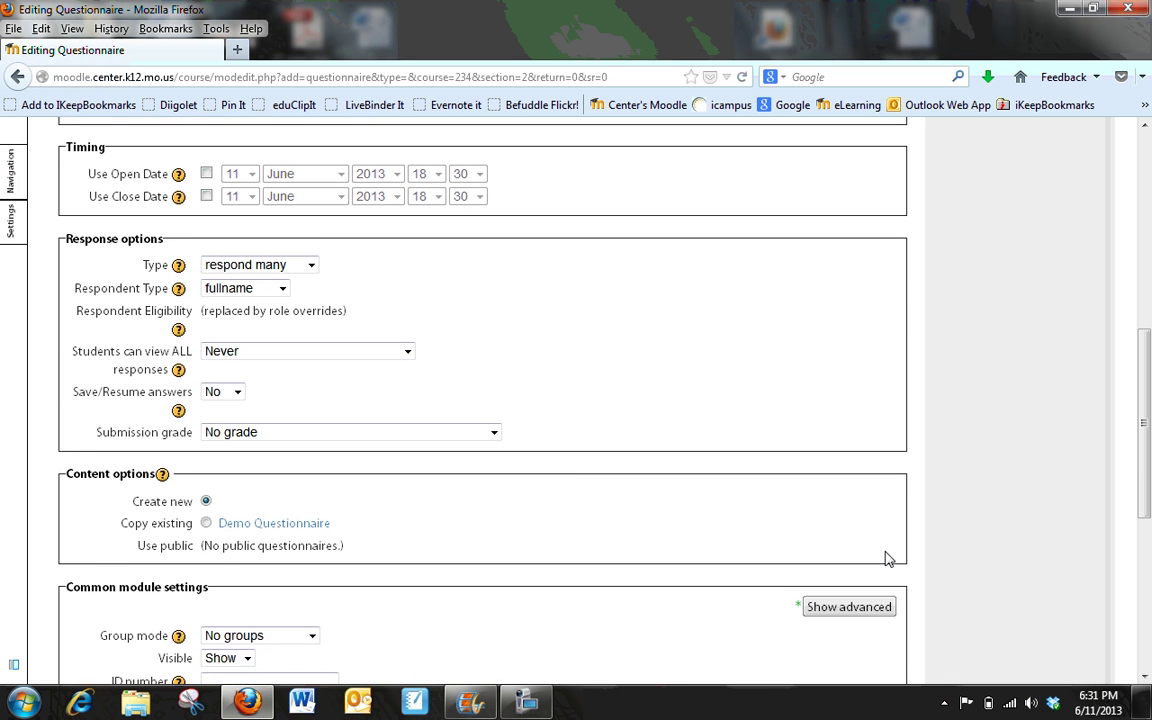
left_click(311, 266)
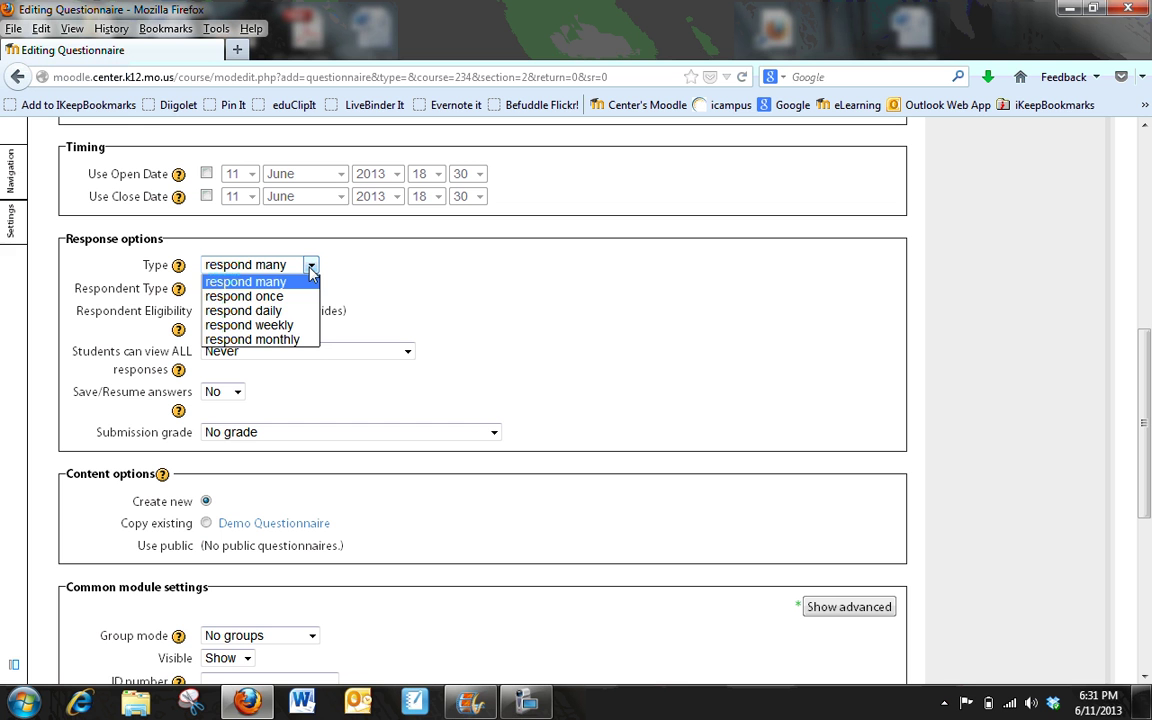
left_click(278, 297)
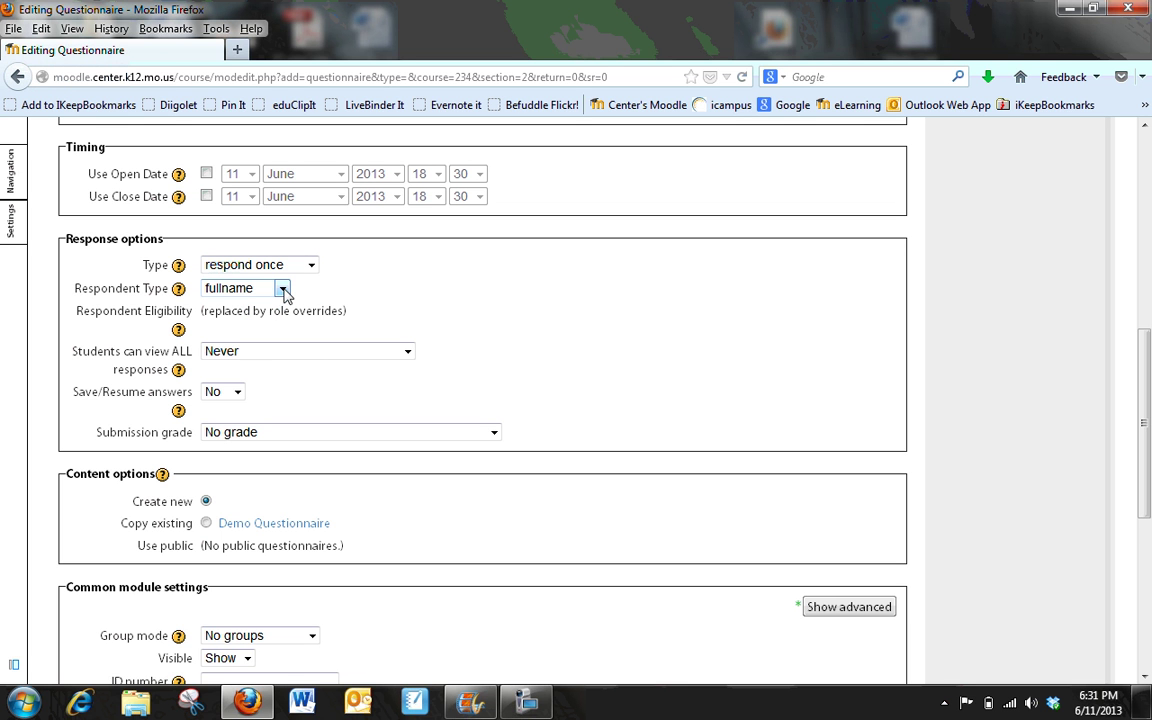
left_click(283, 289)
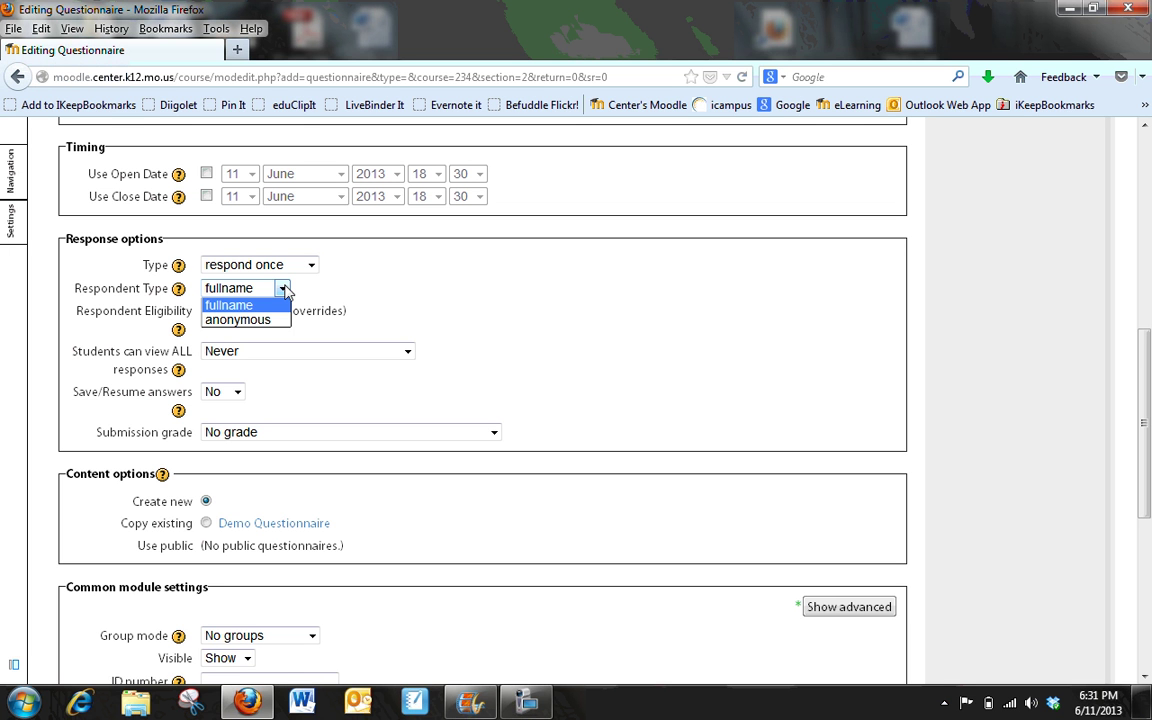
left_click(235, 308)
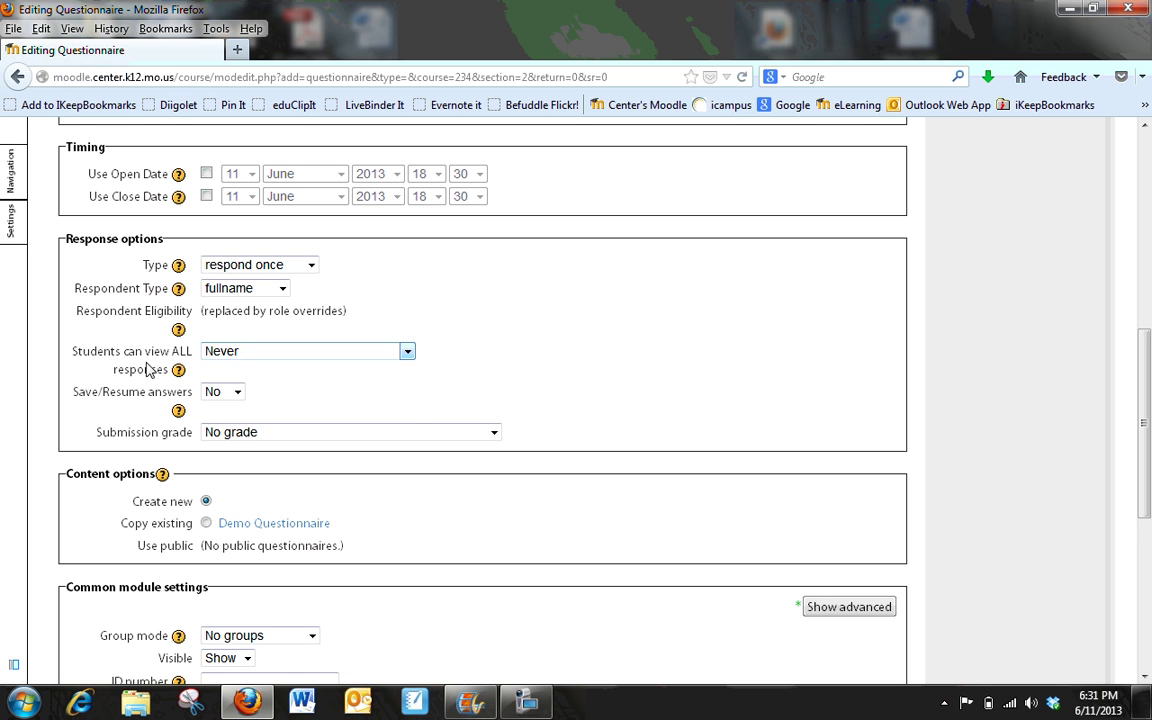
left_click(406, 352)
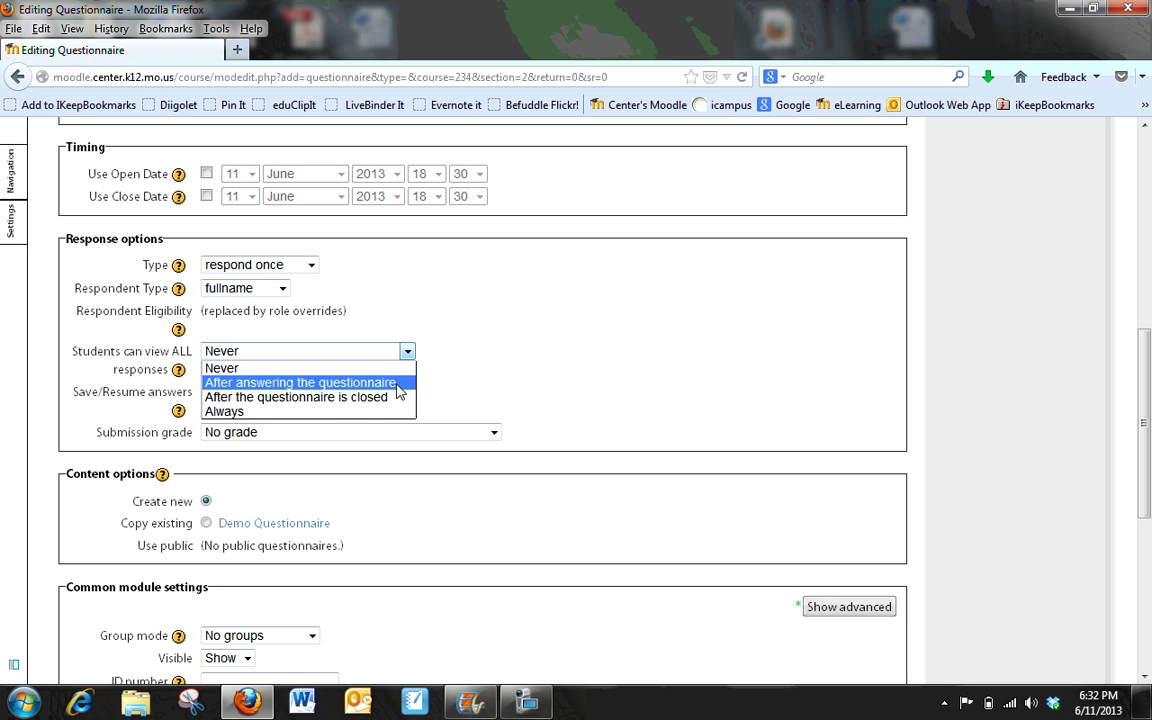
left_click(399, 383)
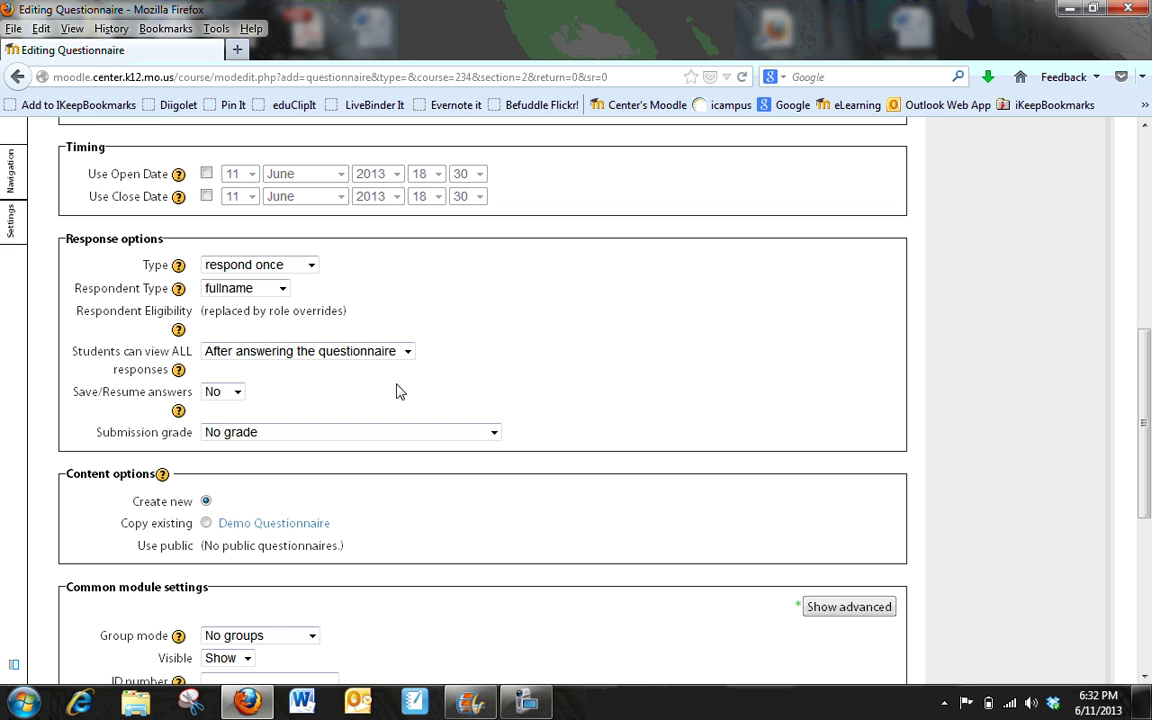
left_click(237, 392)
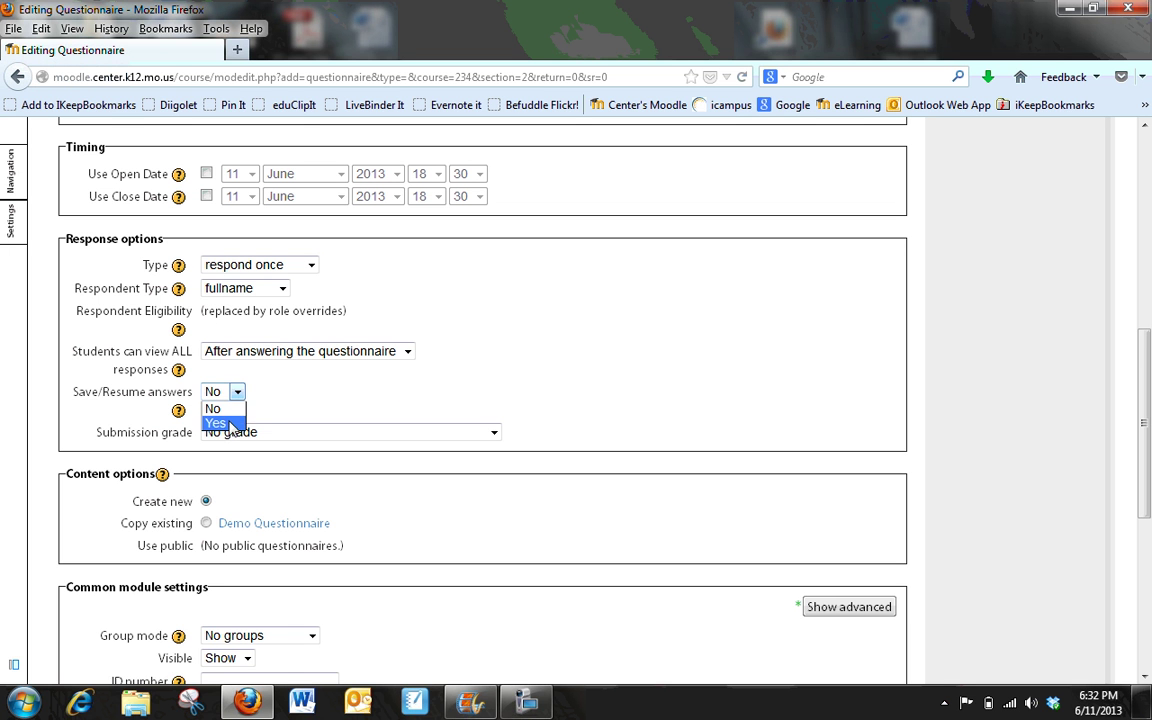
left_click(217, 423)
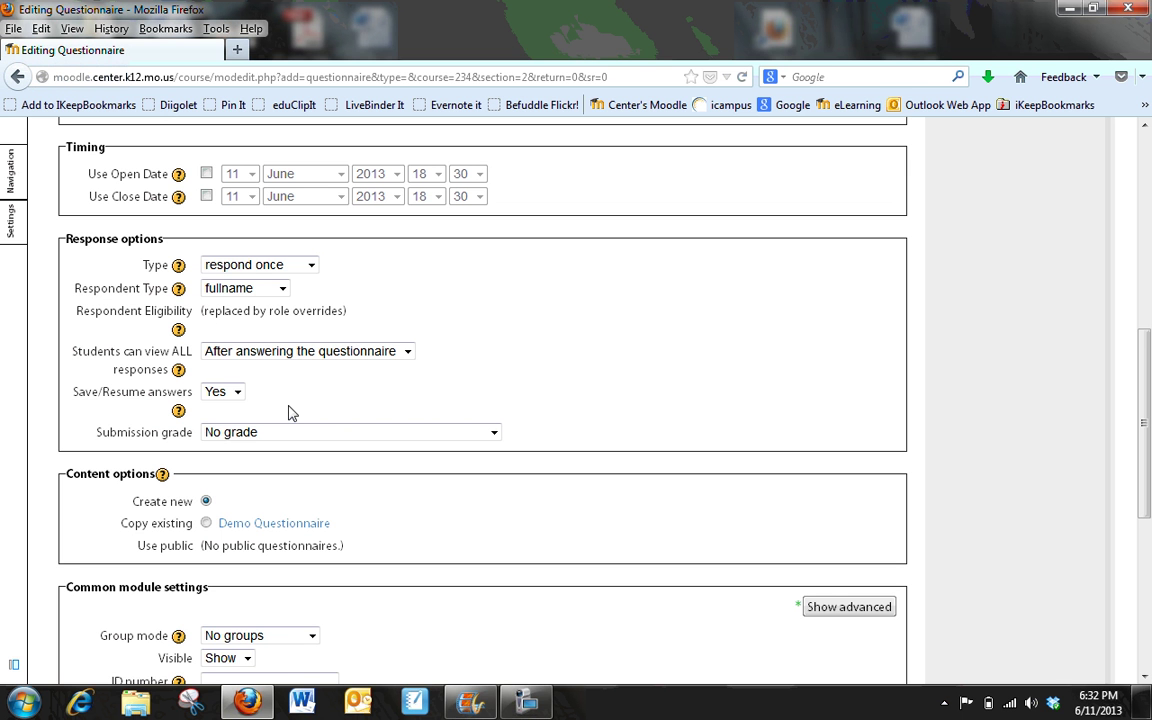
scroll(303, 412, "down", 5)
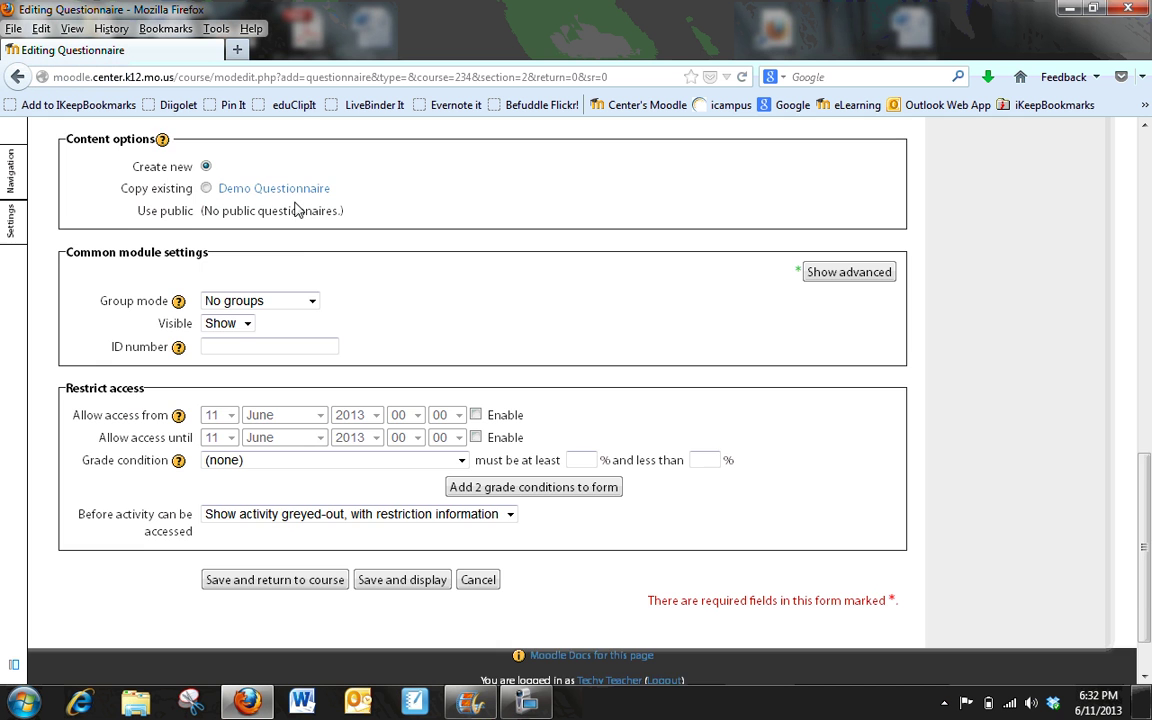
Save the Learning inventory questionnaire and display its page.
scroll(305, 240, "down", 2)
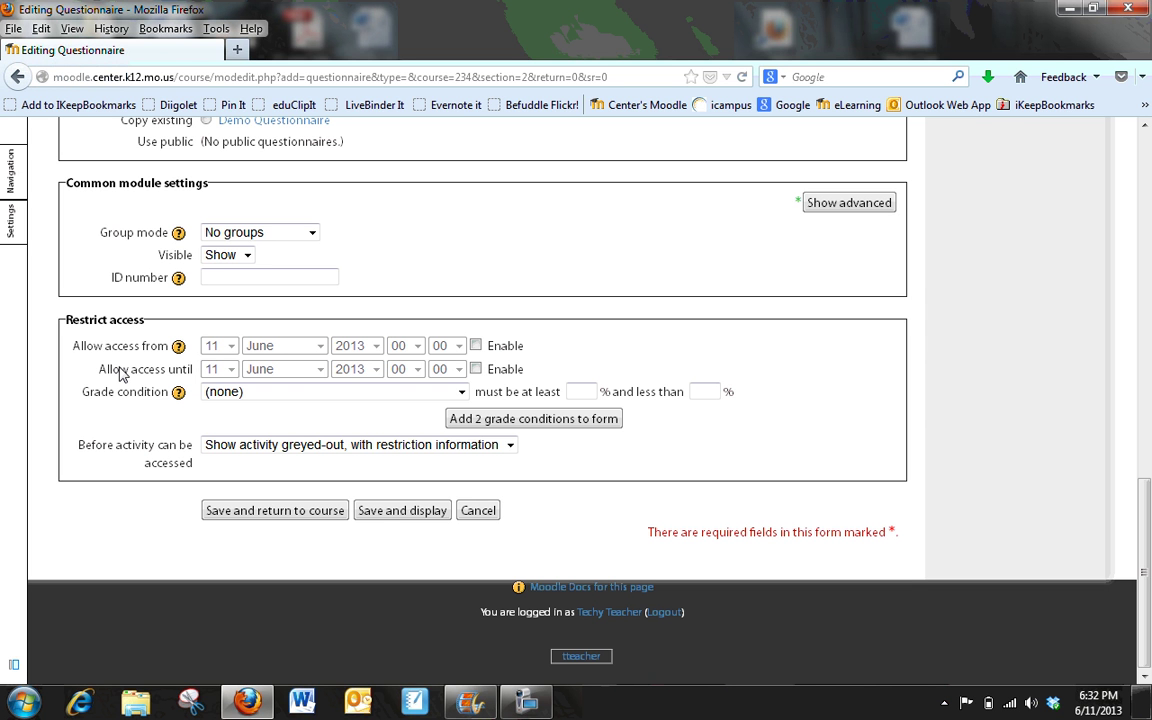
left_click(378, 514)
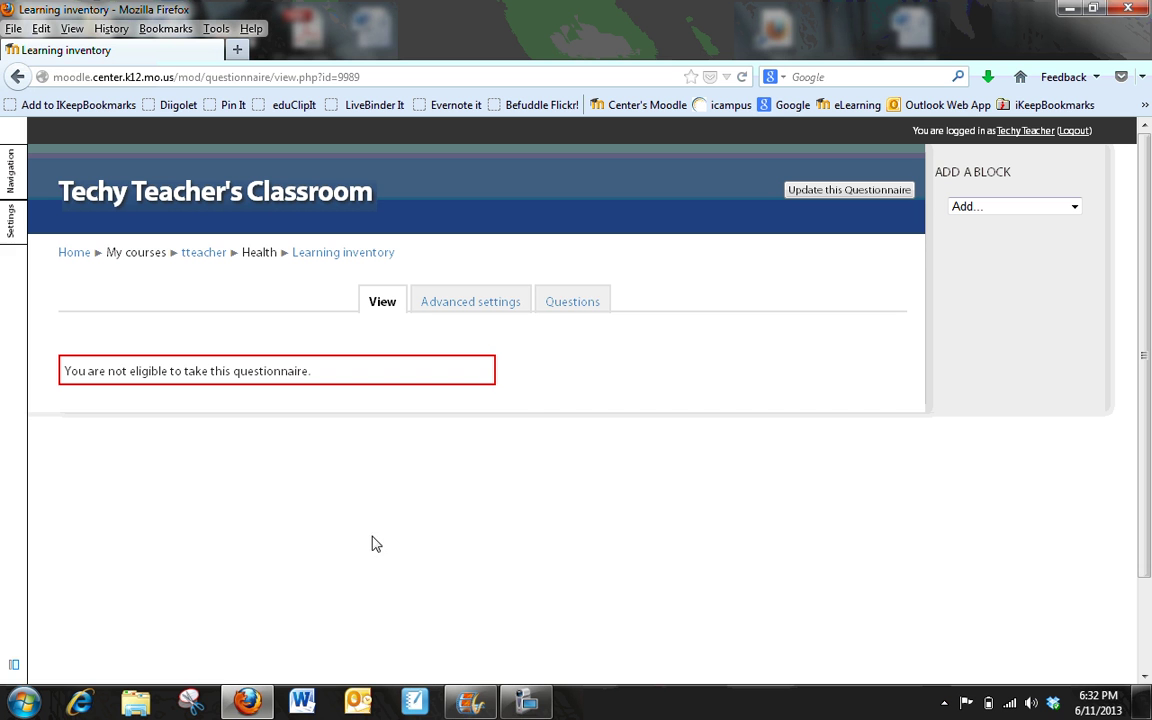
On the Questions tab, add a new question of type Check Boxes.
left_click(567, 312)
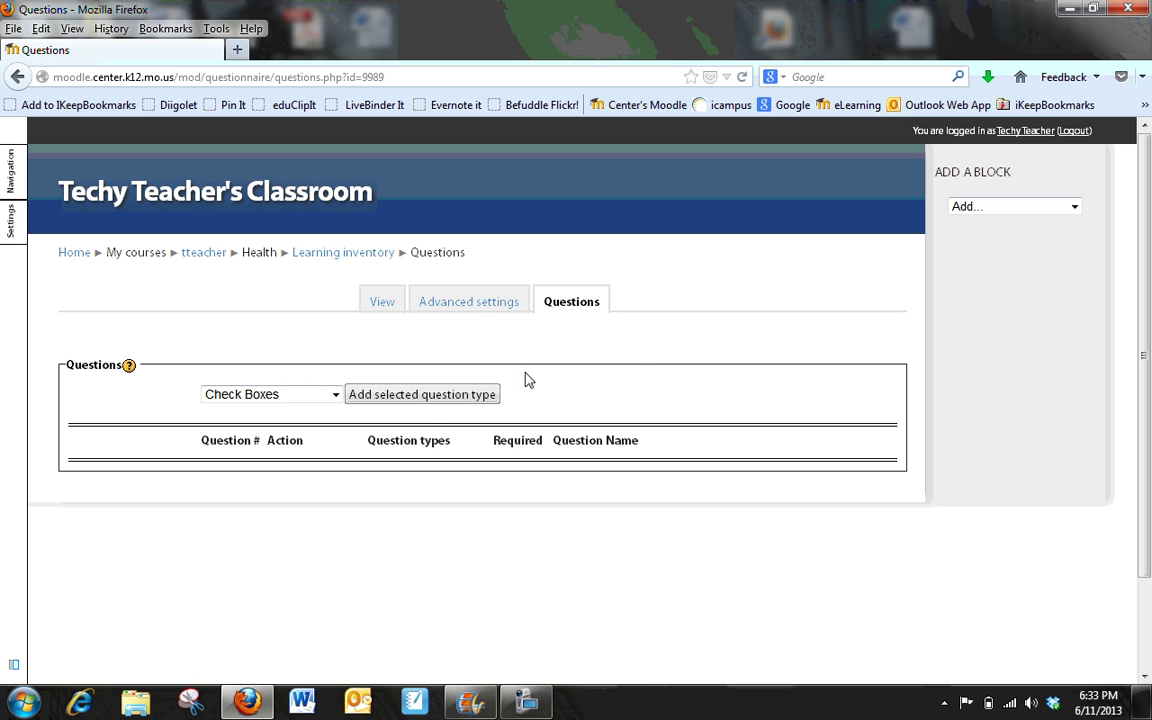
left_click(336, 396)
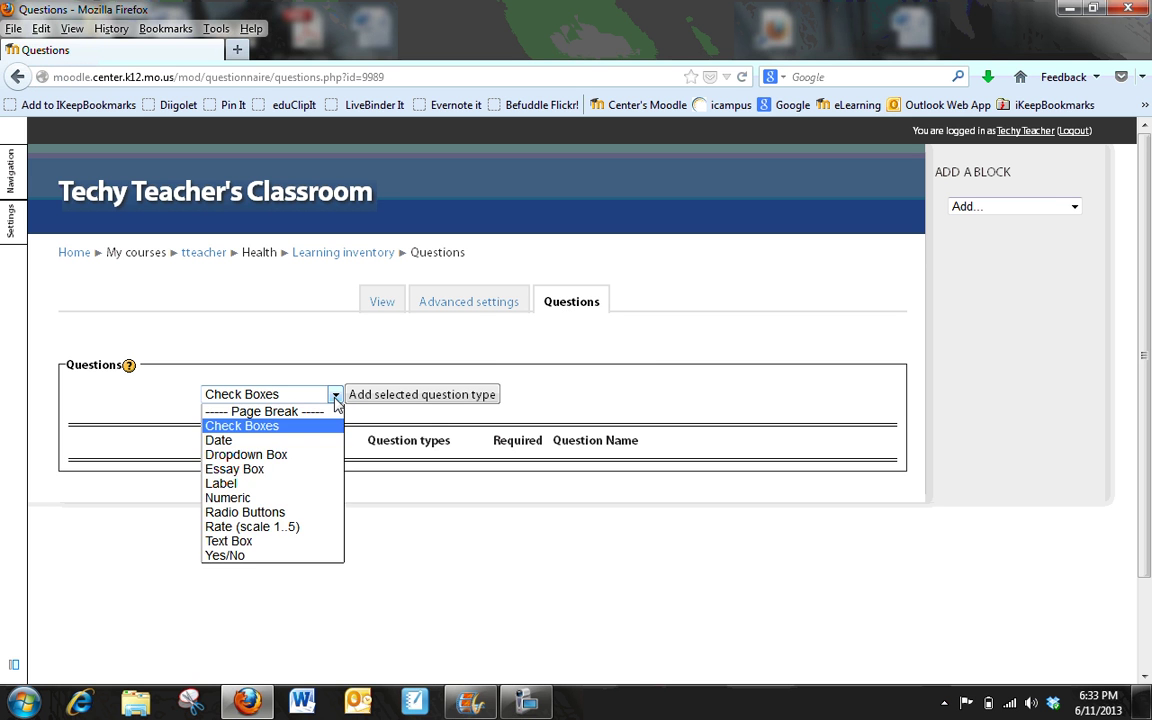
left_click(276, 431)
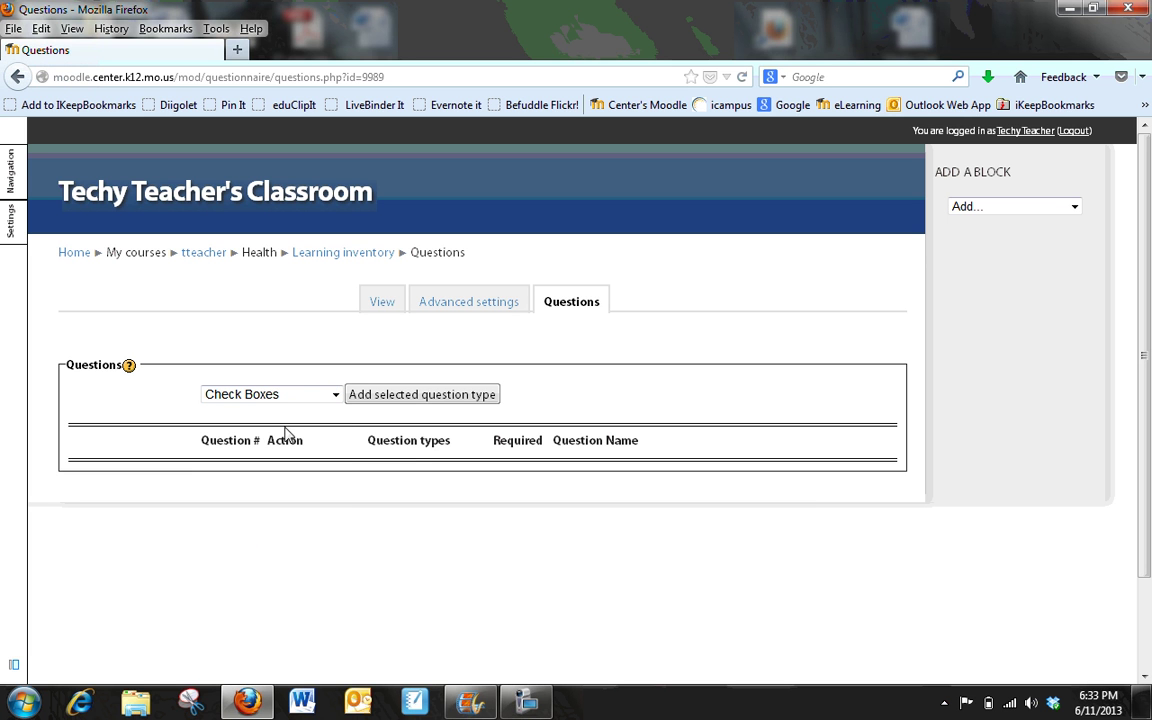
left_click(390, 396)
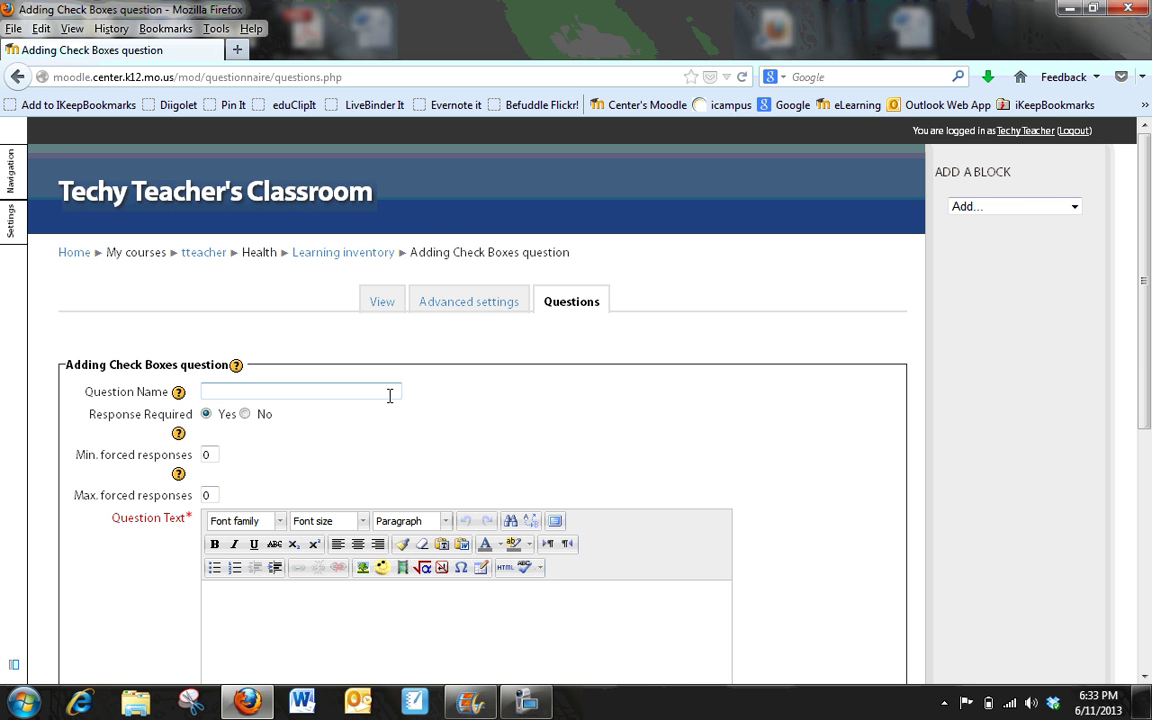
Scroll down the Check Boxes question form to the Possible answers field.
scroll(760, 408, "down", 2)
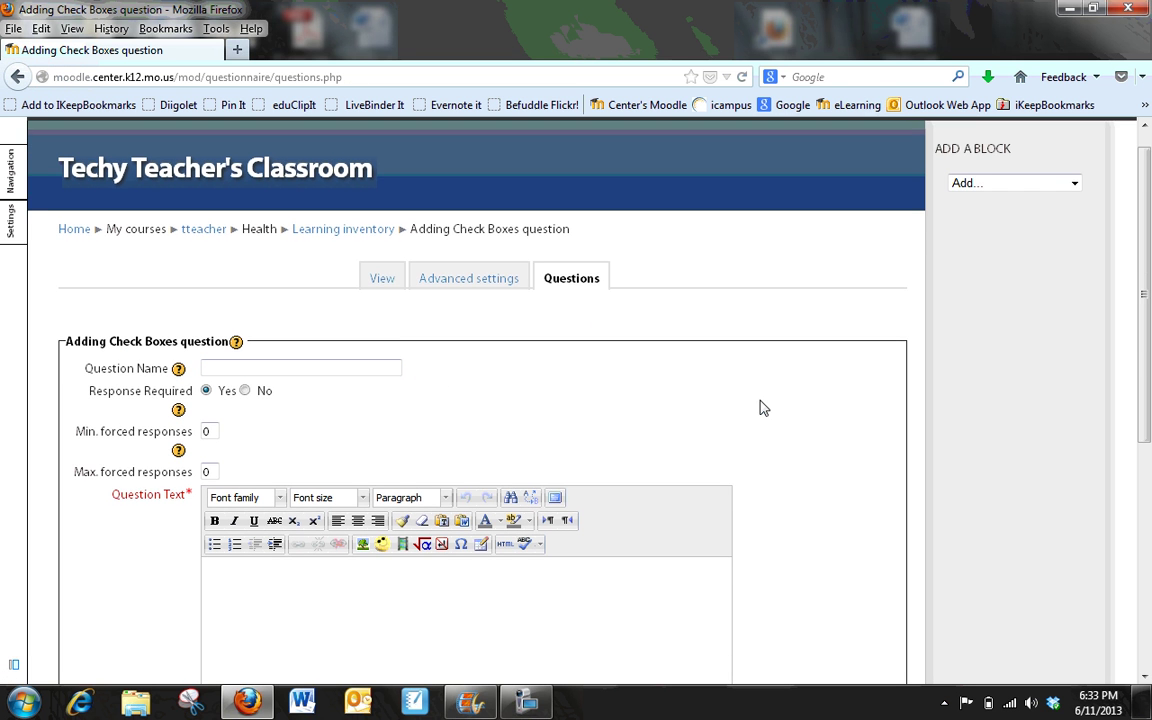
scroll(758, 408, "down", 3)
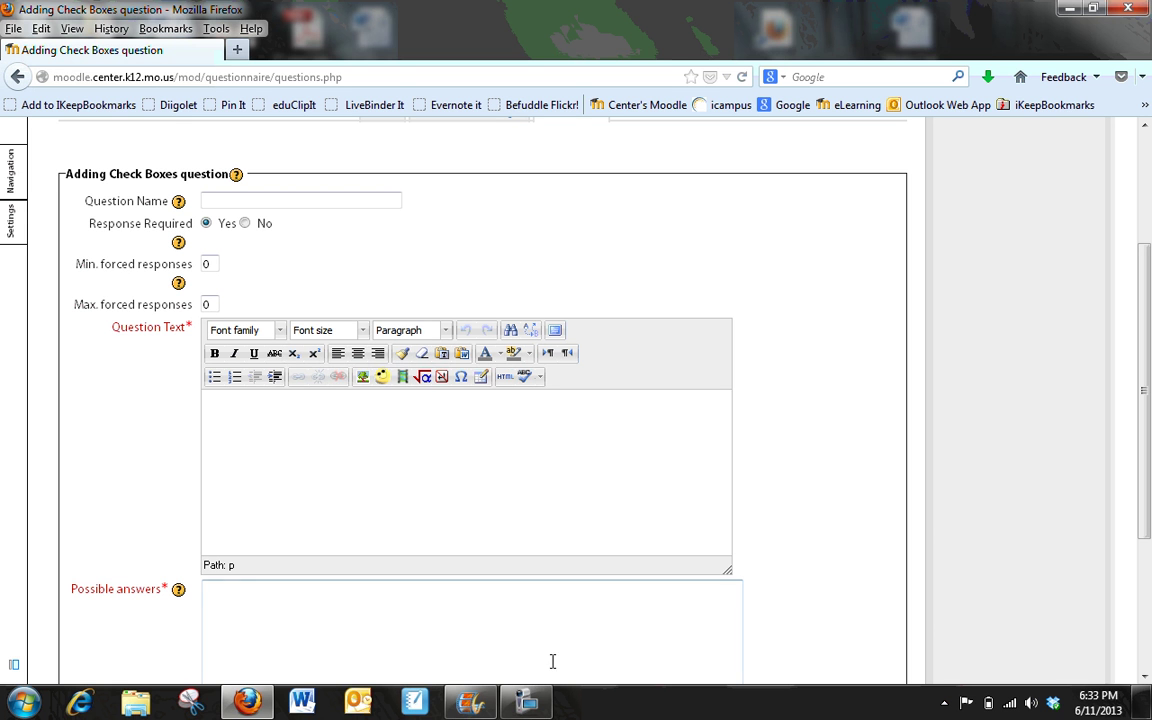
Create check-box question 'you best learn' asking 'How do you feel you best learn in school?' with six answers.
left_click(527, 703)
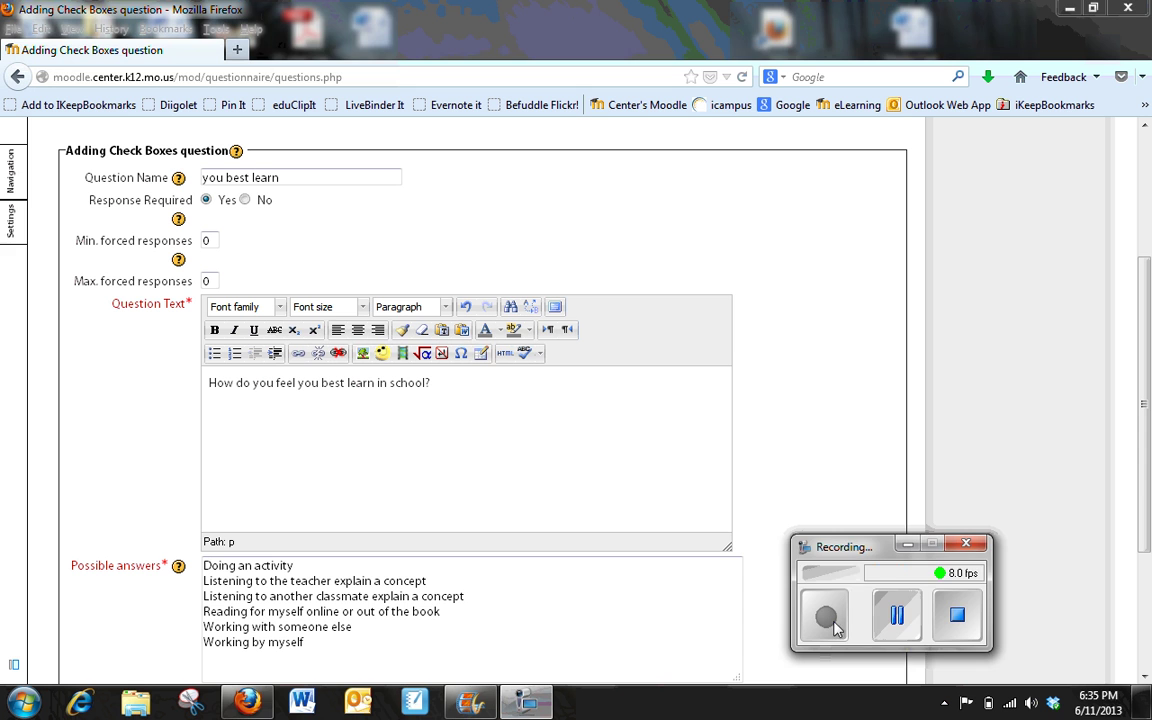
left_click(905, 545)
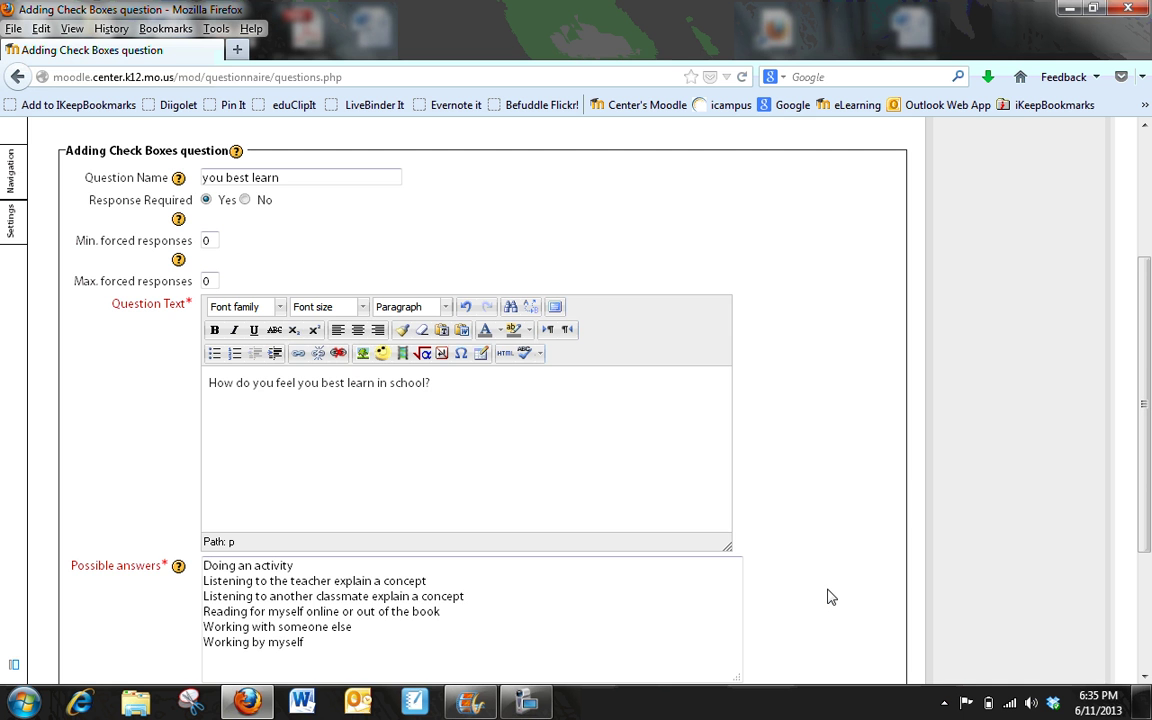
scroll(828, 597, "down", 4)
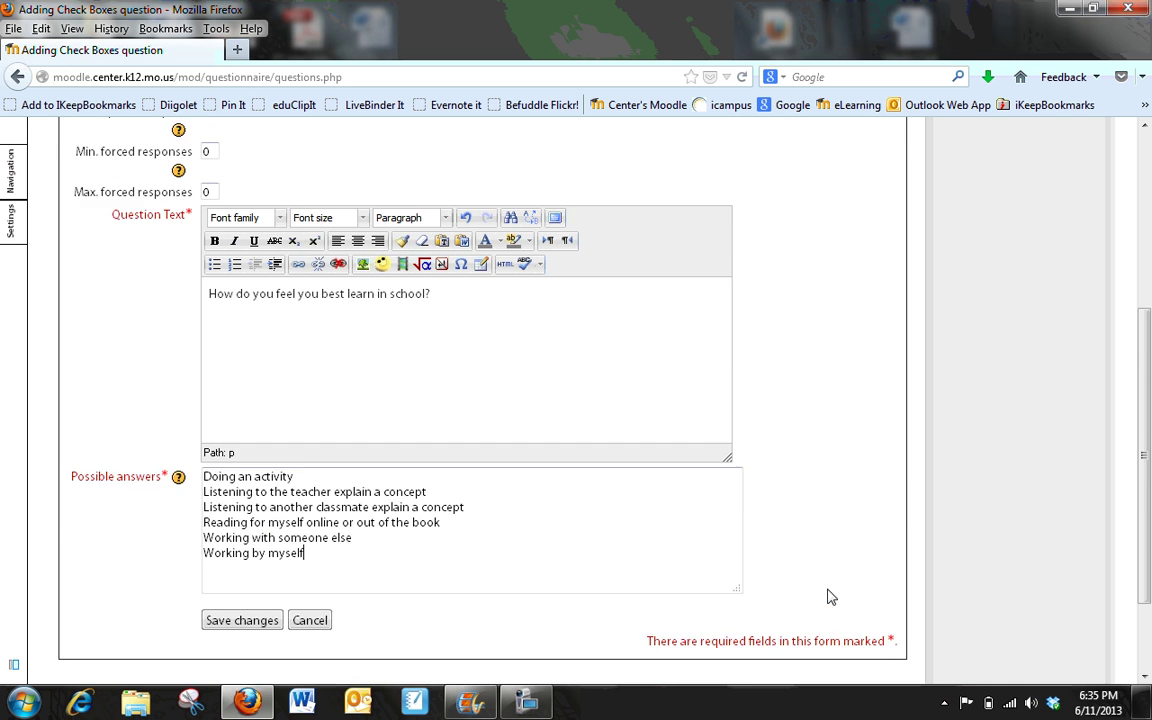
left_click(262, 512)
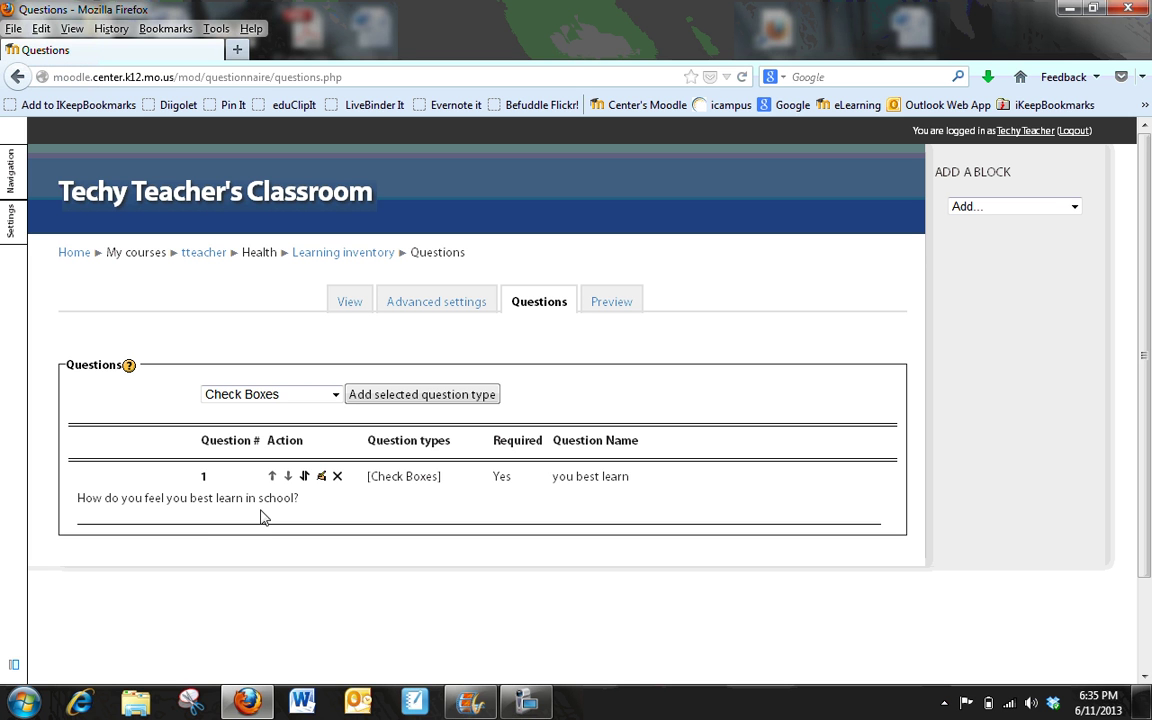
Open and close the question-type list twice, leaving Check Boxes selected and adding nothing.
left_click(335, 396)
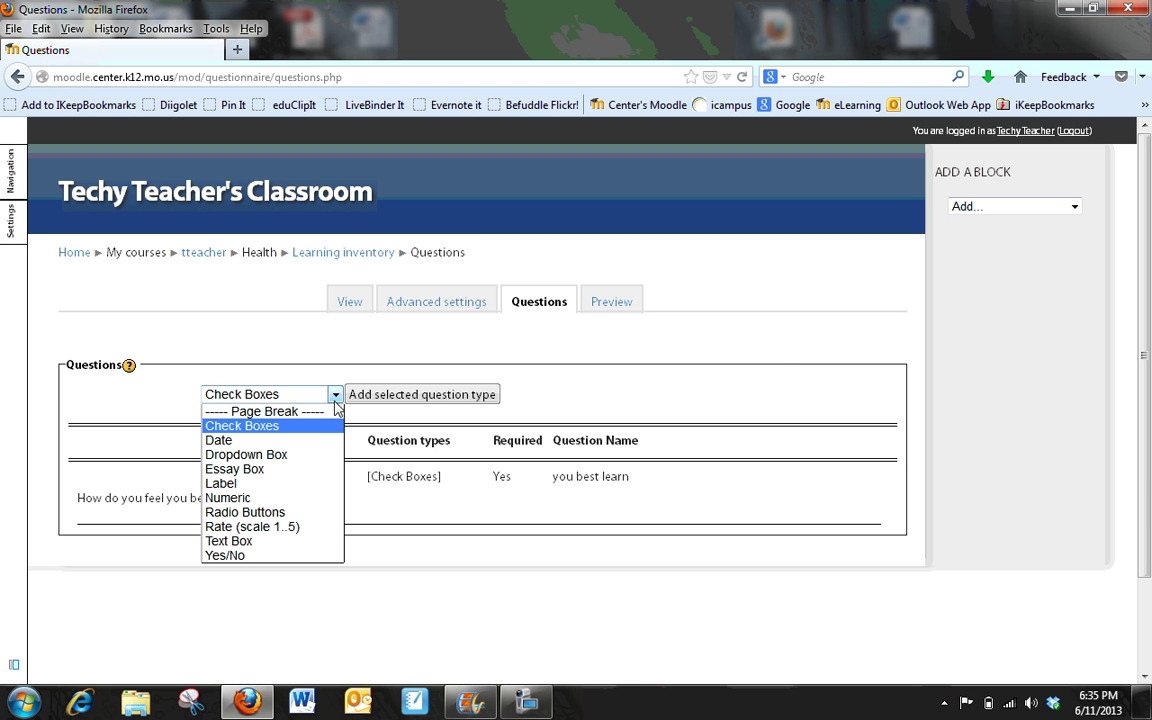
left_click(577, 400)
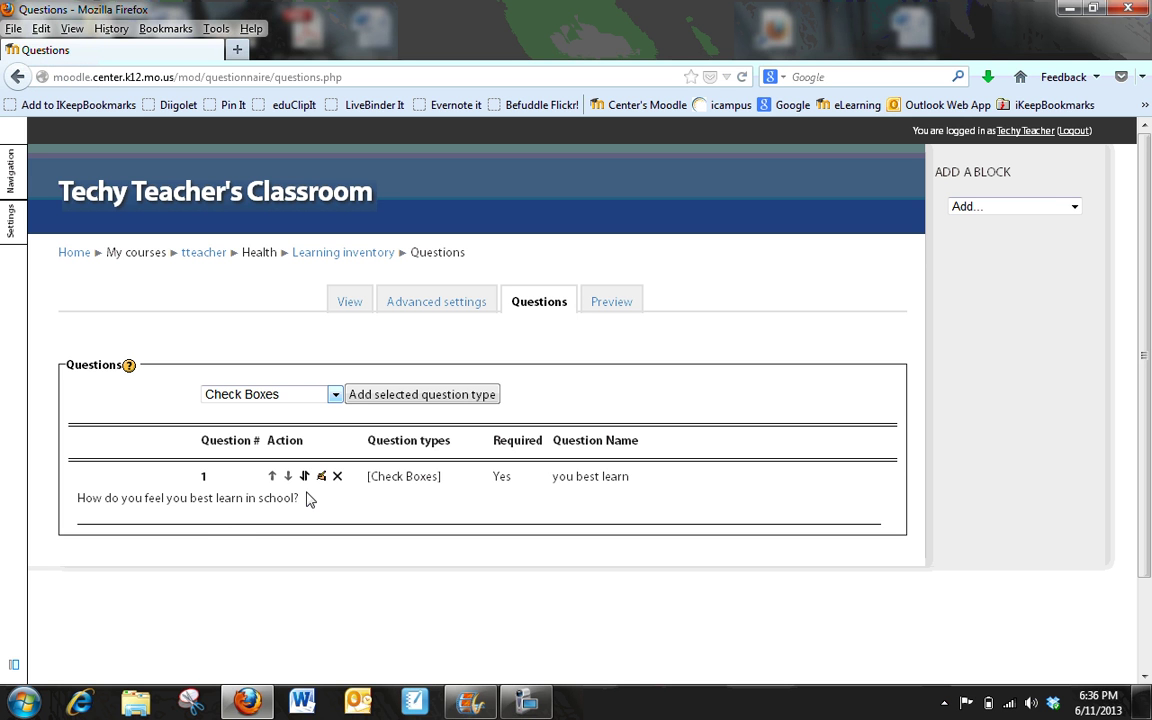
left_click(334, 395)
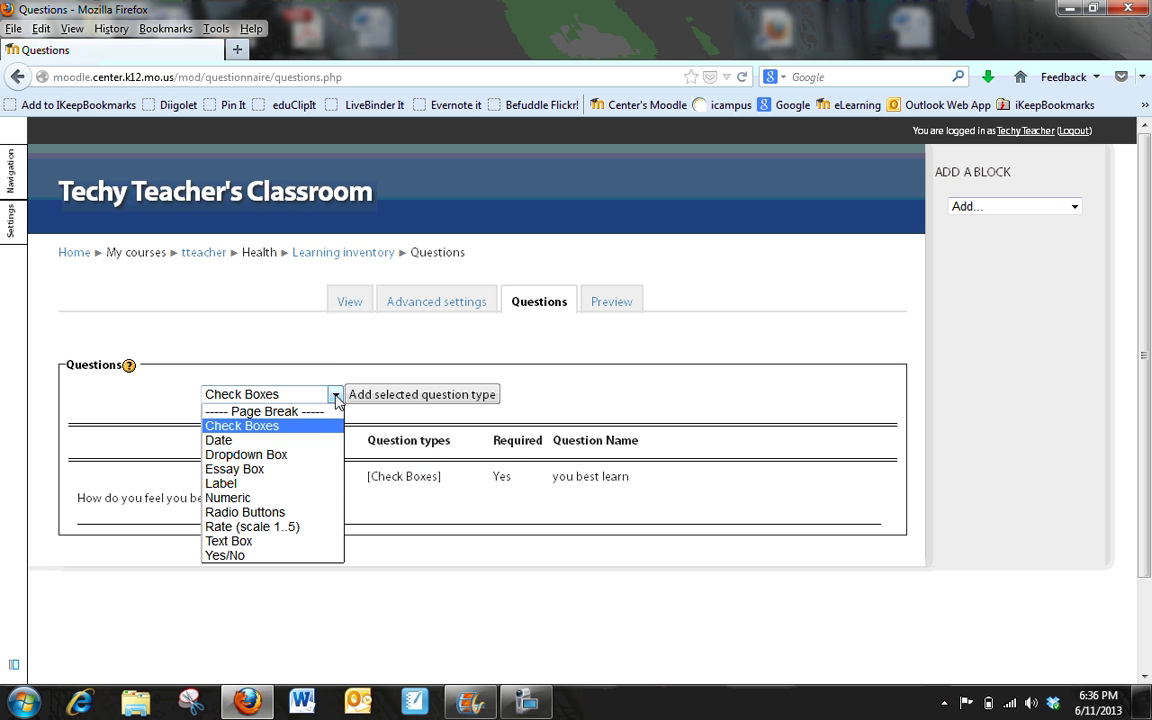
left_click(339, 372)
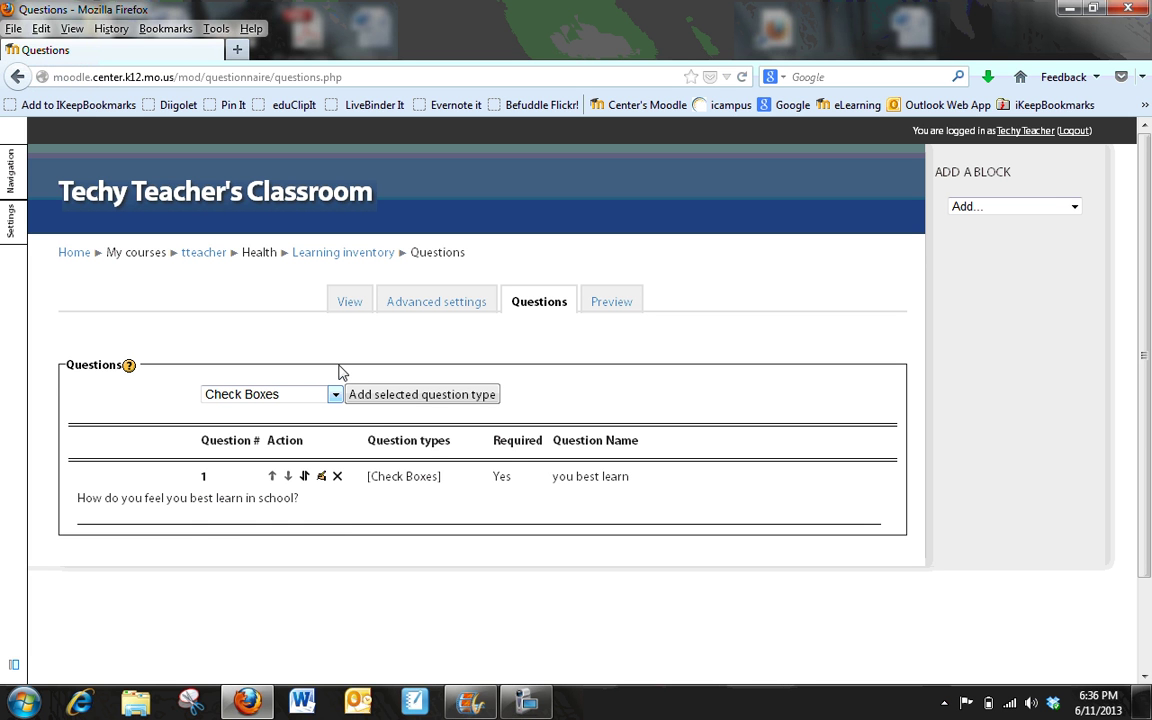